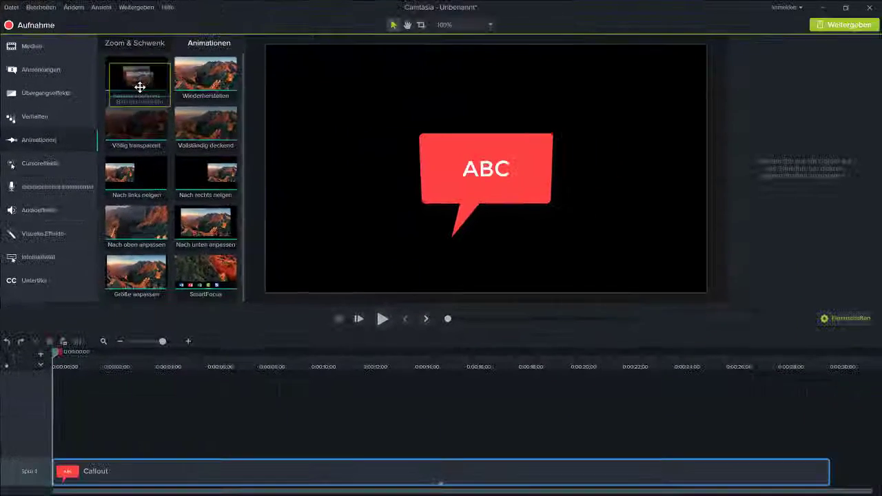
Add a Benutzerdefiniert animation to the start of the callout clip and adjust its arrow to end at about five seconds.
left_click_drag(140, 87, 136, 427)
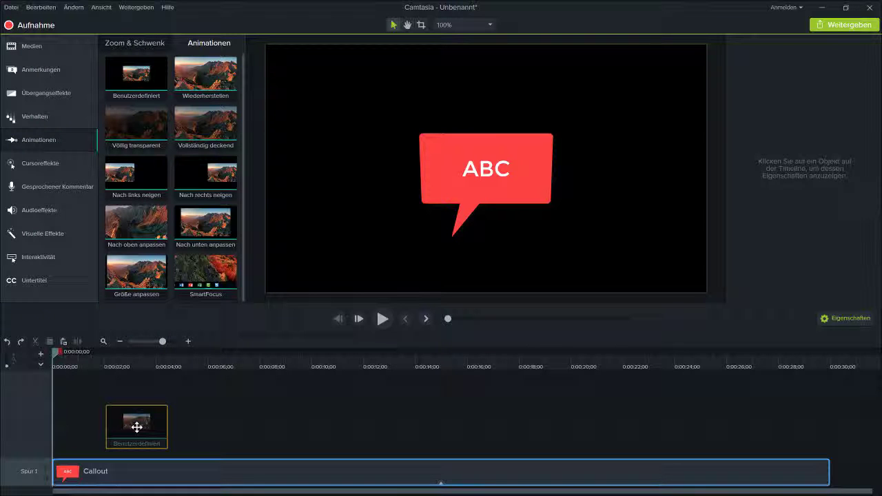
left_click_drag(137, 427, 141, 472)
left_click_drag(281, 448, 331, 450)
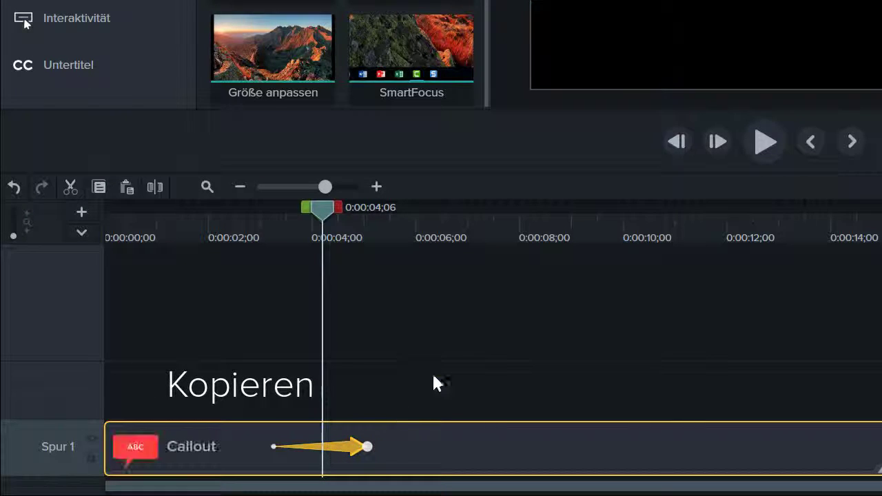
Paste a copy of the callout's animation onto the same clip at 0:00:08;17.
left_click(538, 241)
left_click(547, 239)
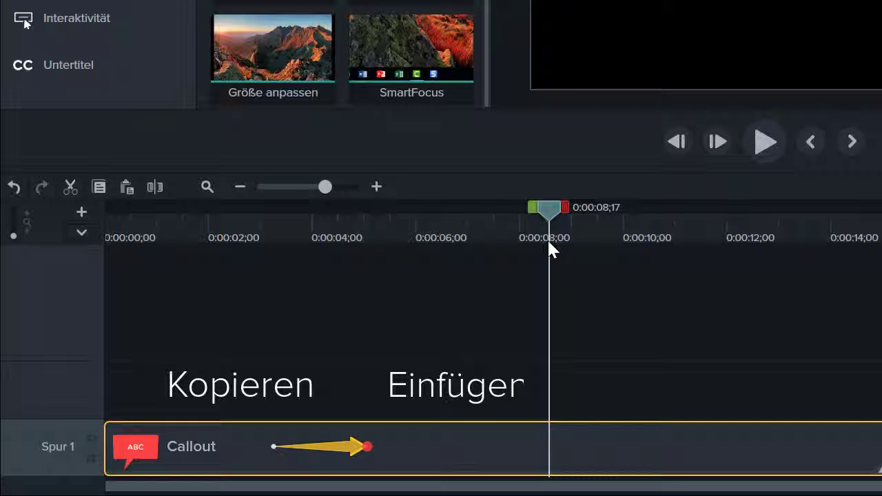
key("ctrl+v")
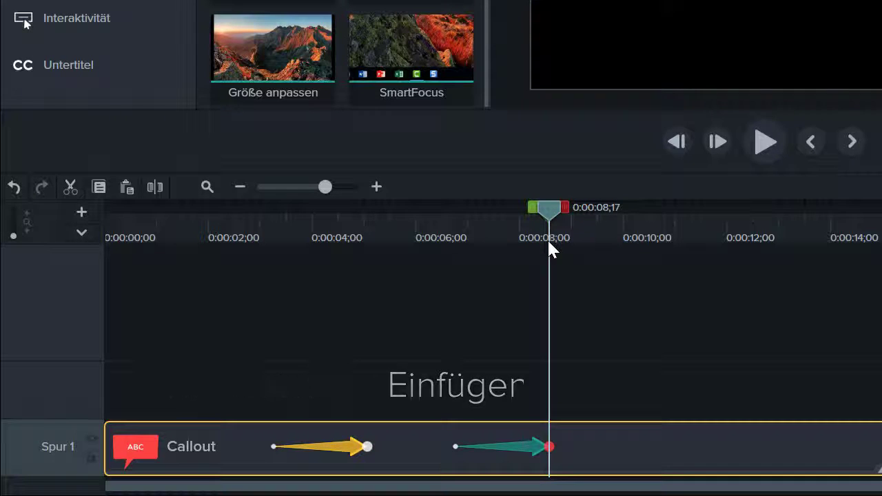
Delete the second animation on the callout clip.
left_click(498, 443)
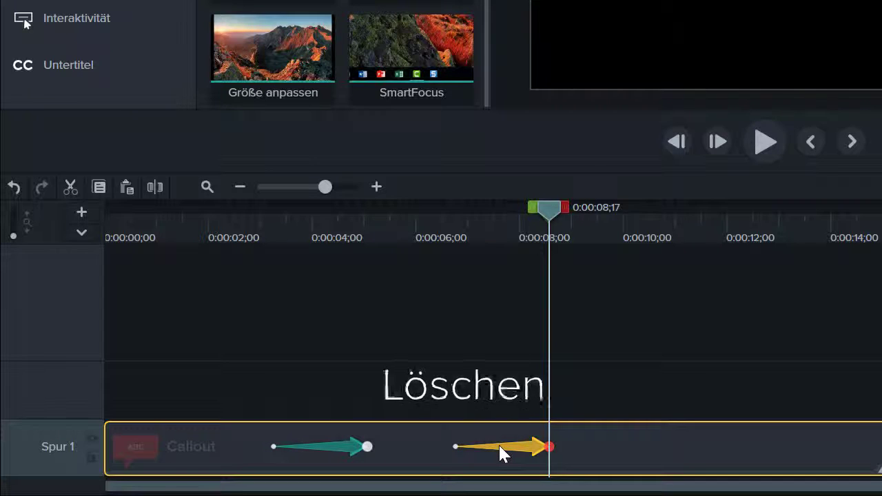
key("Delete")
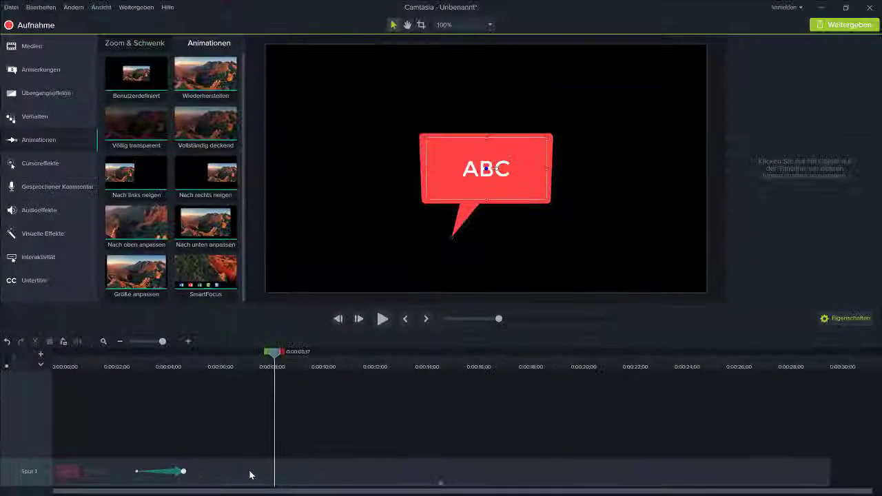
Just after the callout's animation, scale the callout to about 141.6% and move it to about X 346, Y 206.
left_click(499, 452)
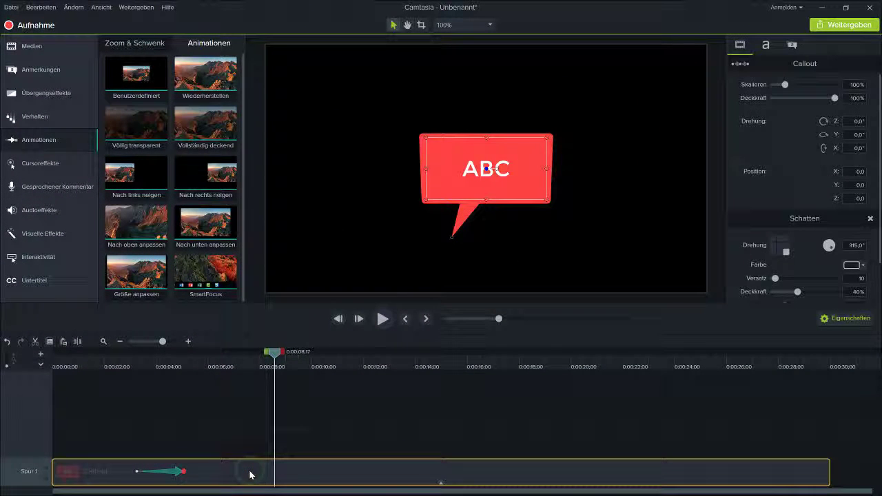
left_click(194, 366)
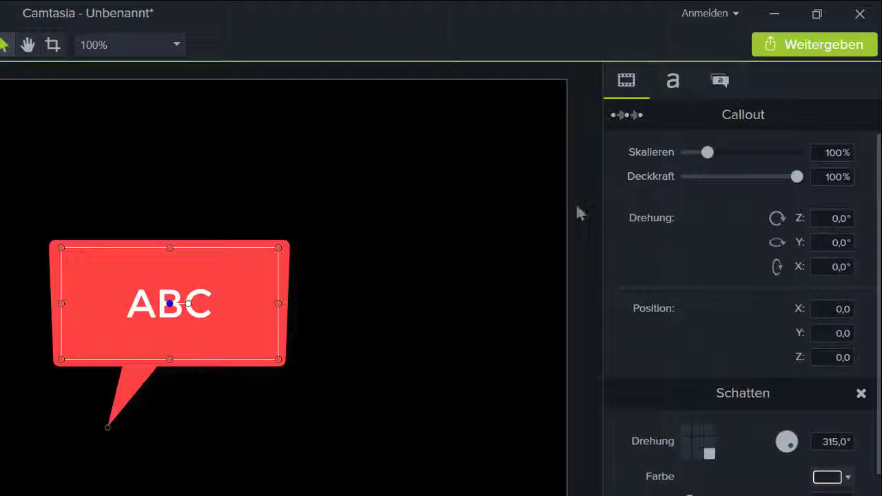
left_click_drag(707, 153, 716, 152)
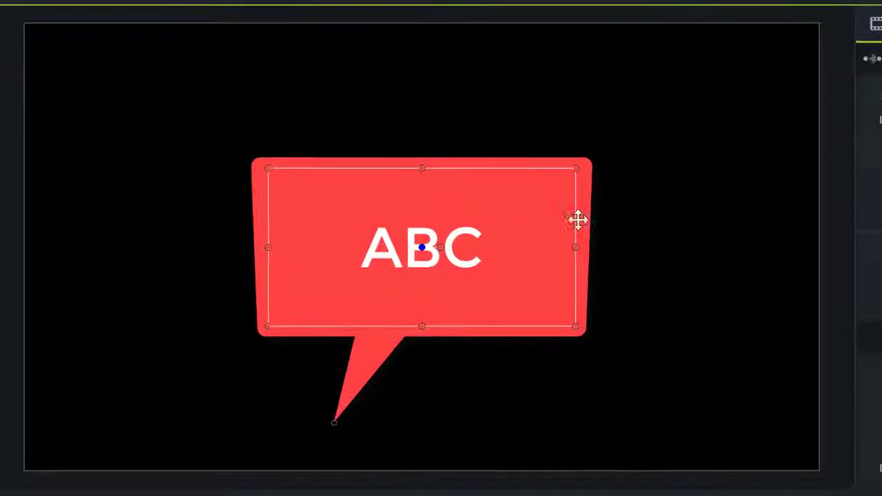
left_click_drag(531, 230, 747, 103)
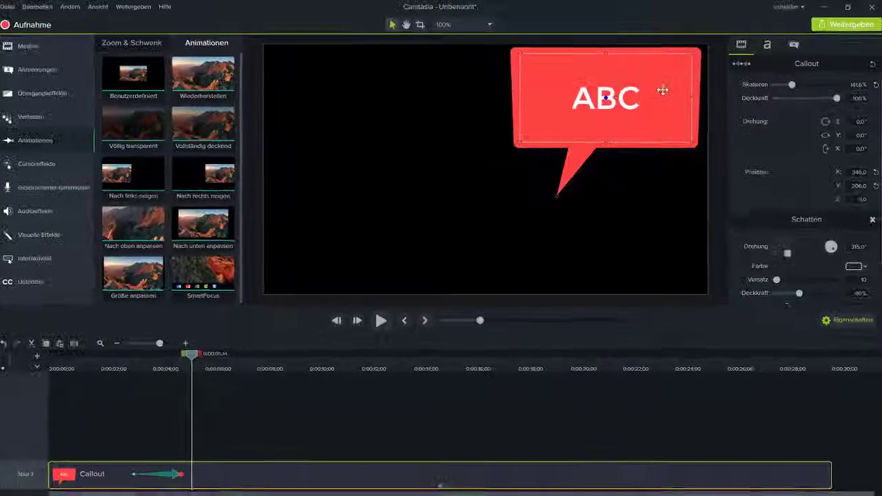
Preview the callout's animation by playing the timeline from before the animation arrow.
left_click(118, 360)
key("space")
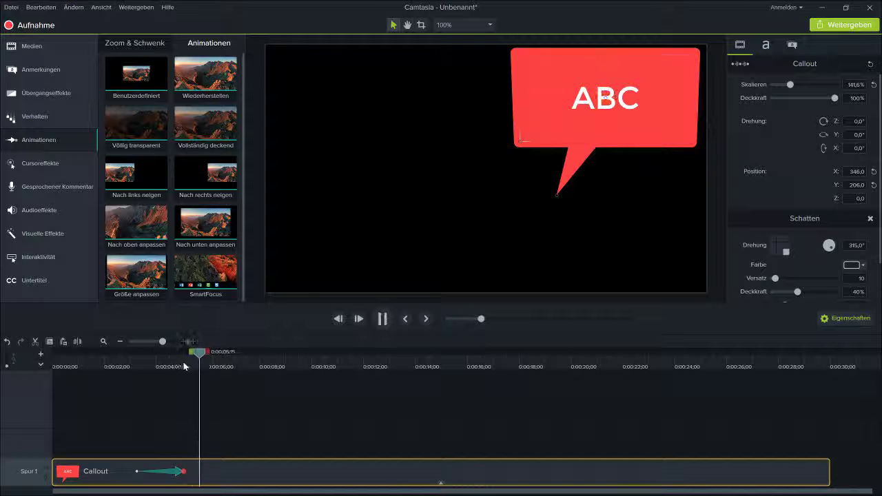
mouse_move(185, 366)
left_mouse_down()
mouse_move(113, 368)
mouse_move(186, 365)
left_mouse_up()
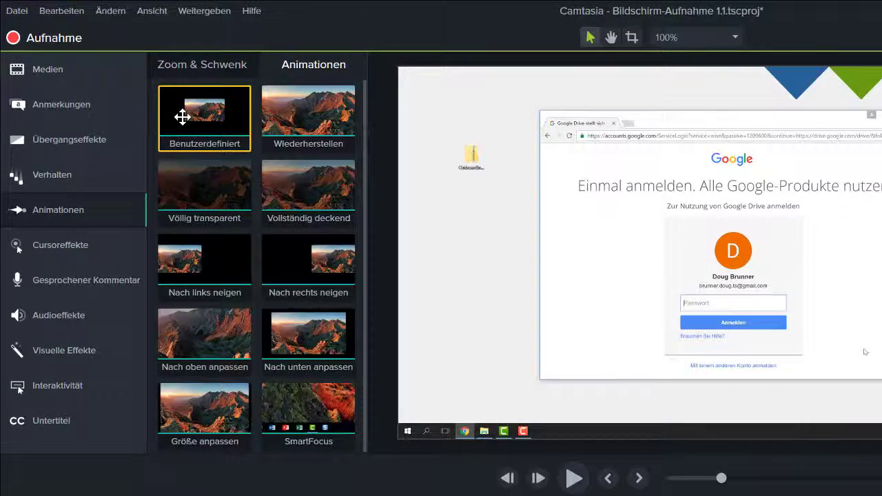
Add a Benutzerdefiniert animation to the first screen recording clip, scaling it to 75% and positioning it at about X -14, Y 38.
left_click_drag(182, 117, 291, 465)
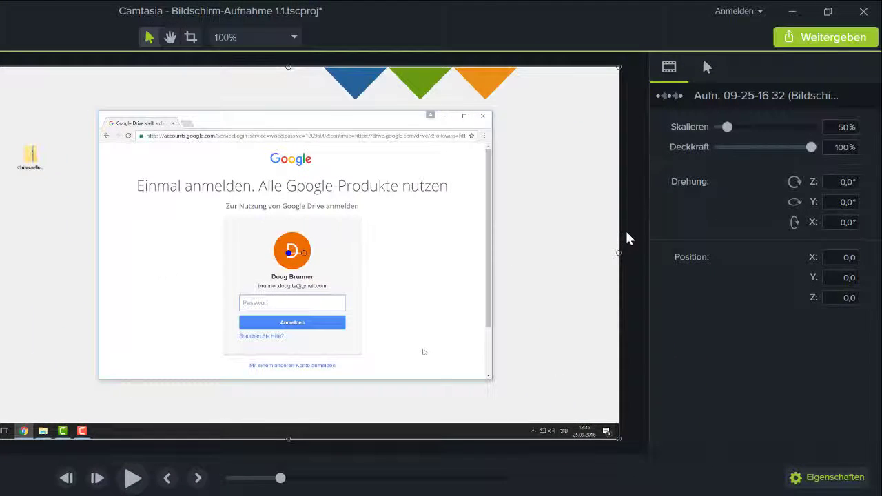
left_click_drag(727, 128, 732, 130)
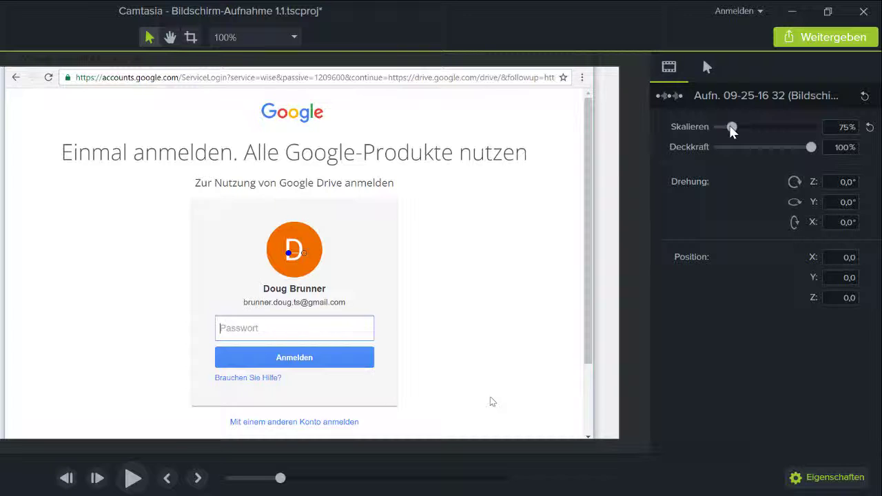
left_click_drag(377, 234, 370, 215)
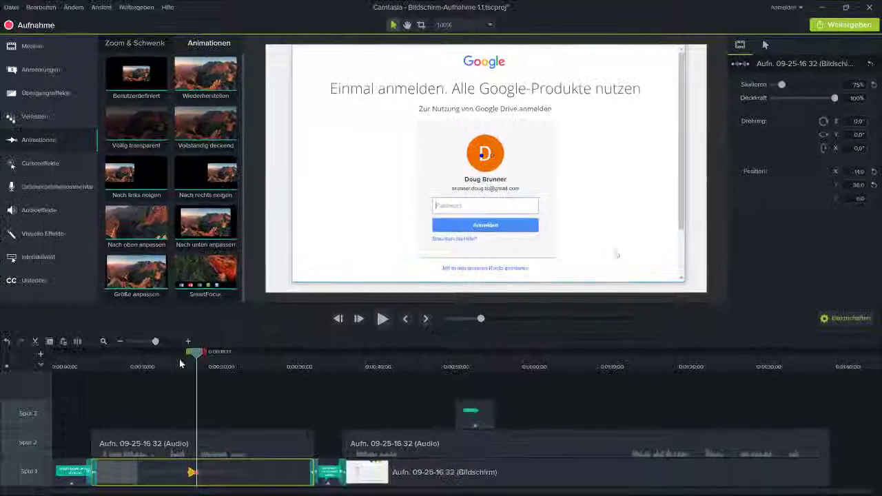
Play the first recording's zoom animation from about 0:00:15;18.
left_click_drag(180, 363, 175, 367)
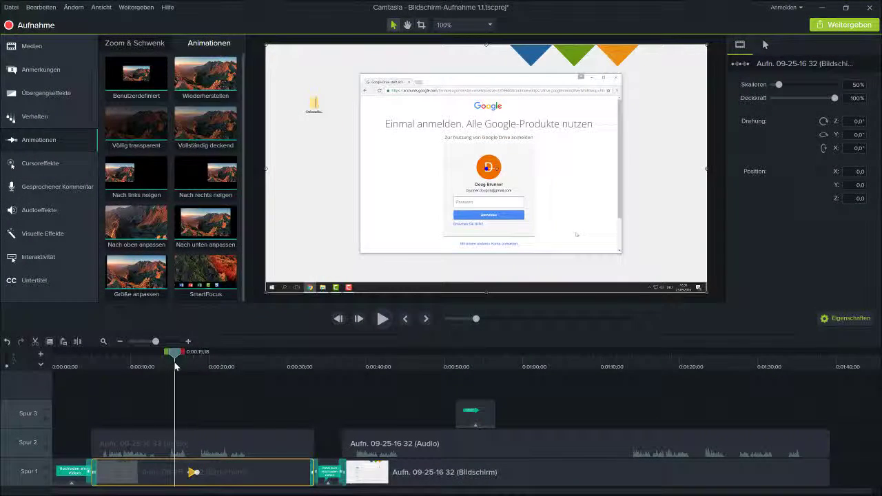
key("space")
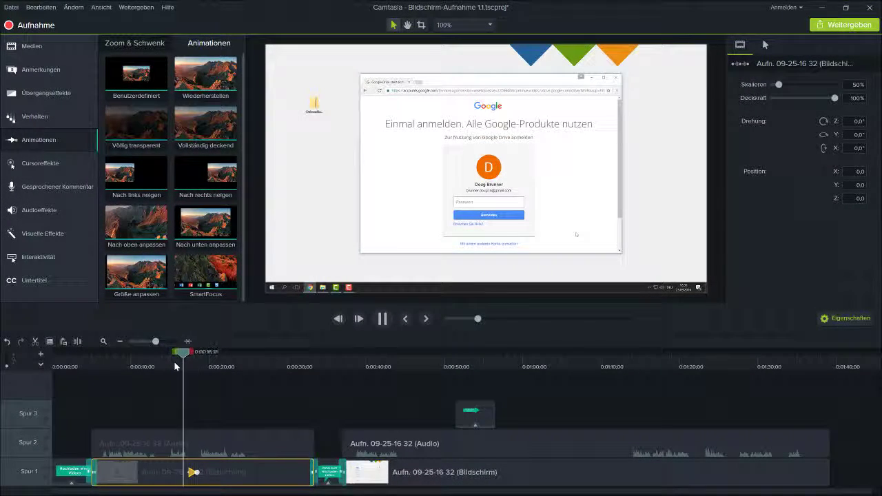
key("space")
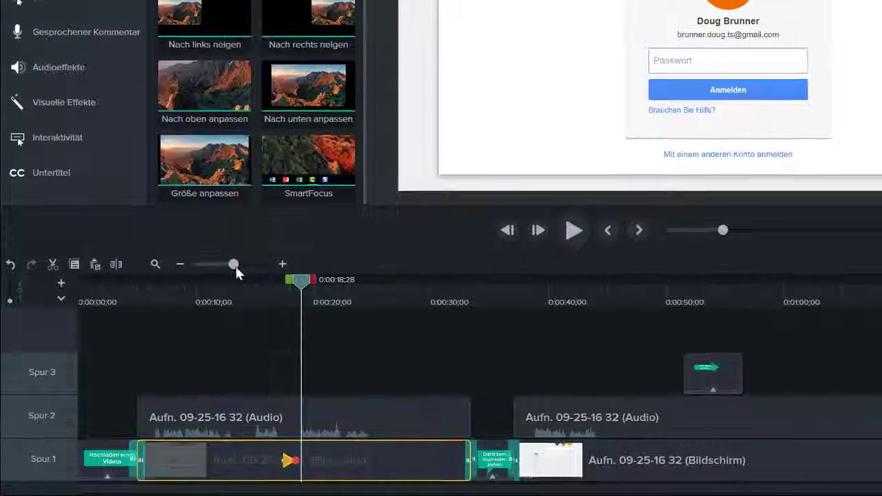
Lengthen the animation arrow on the first screen recording clip so that it ends at about 0:00:19;16.
left_click_drag(235, 265, 241, 266)
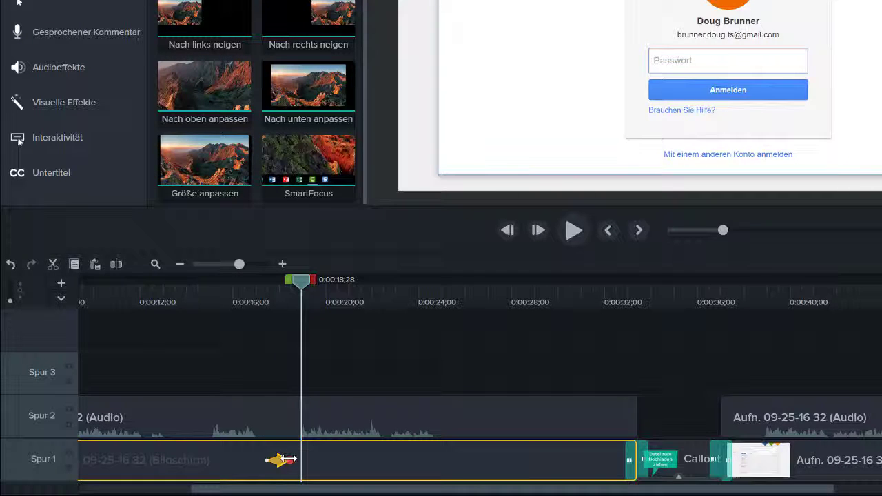
left_click_drag(285, 456, 301, 460)
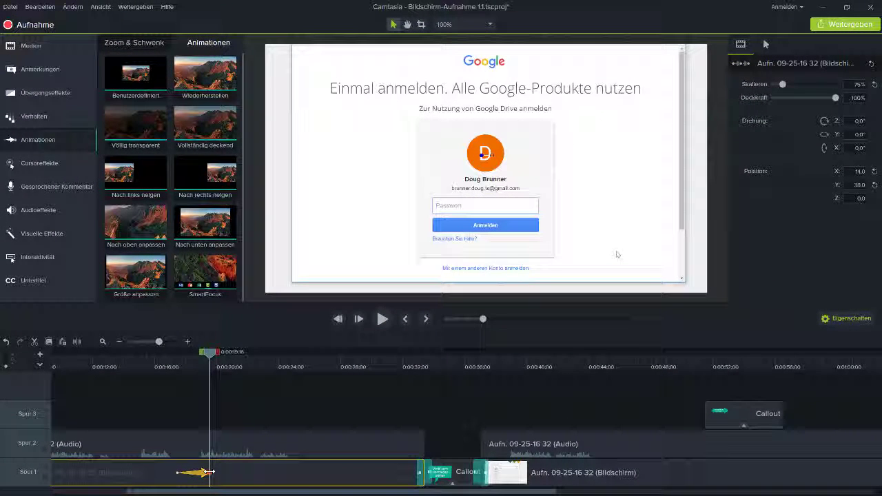
left_click(103, 341)
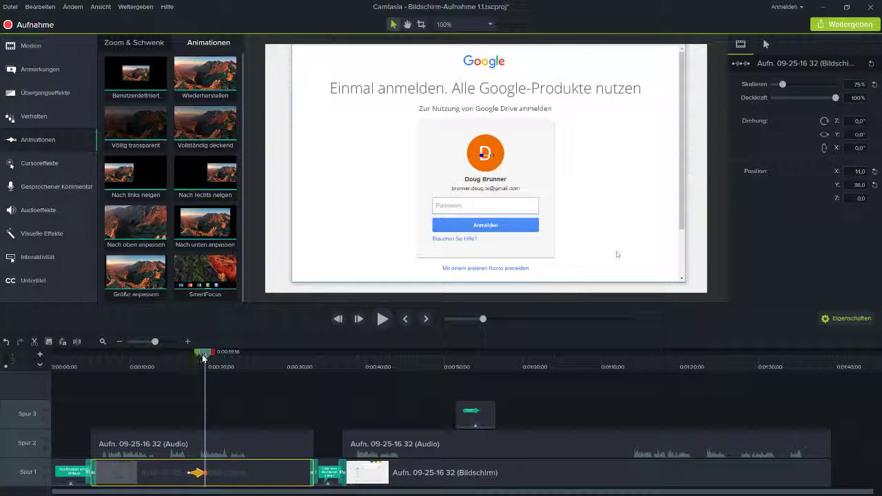
At 0:00:46;26, scale the second screen recording clip to 75% and position it at about X 255, Y -104.
left_click_drag(205, 356, 419, 357)
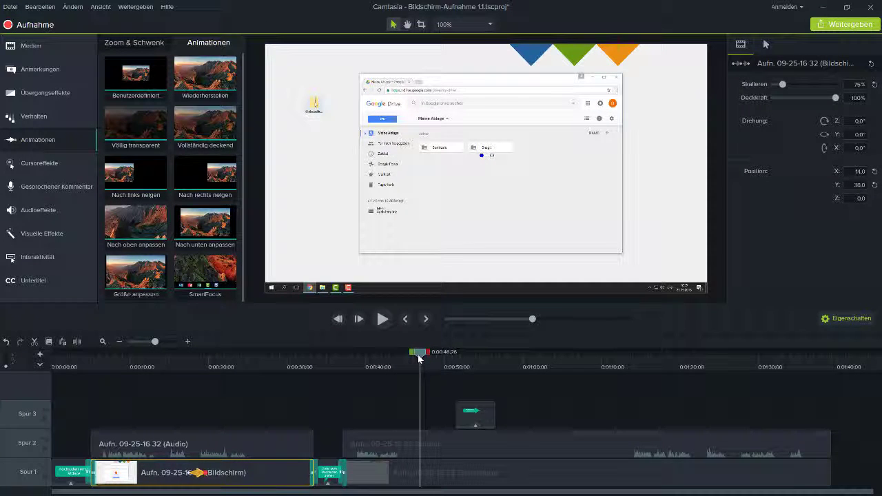
left_click(431, 473)
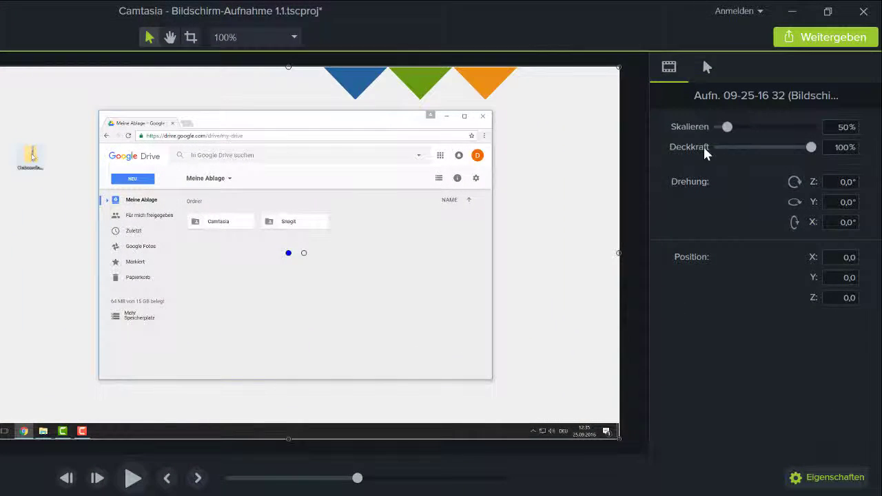
left_click_drag(727, 127, 734, 130)
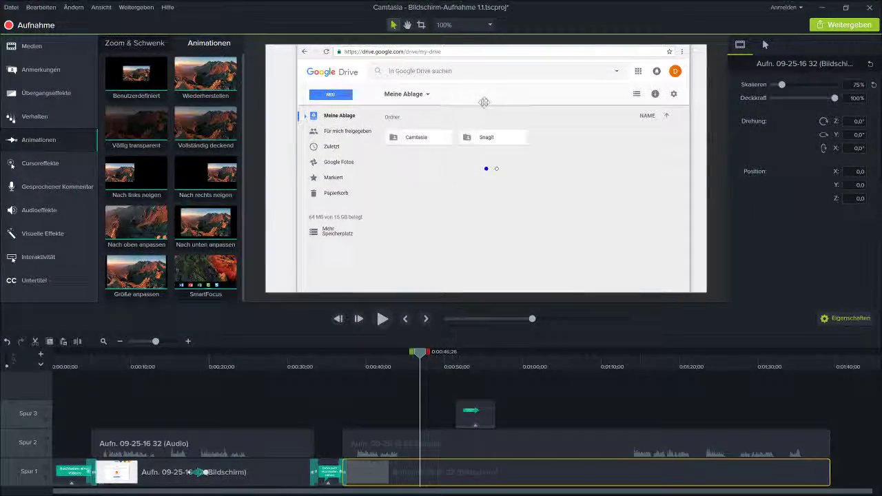
left_click_drag(485, 102, 571, 138)
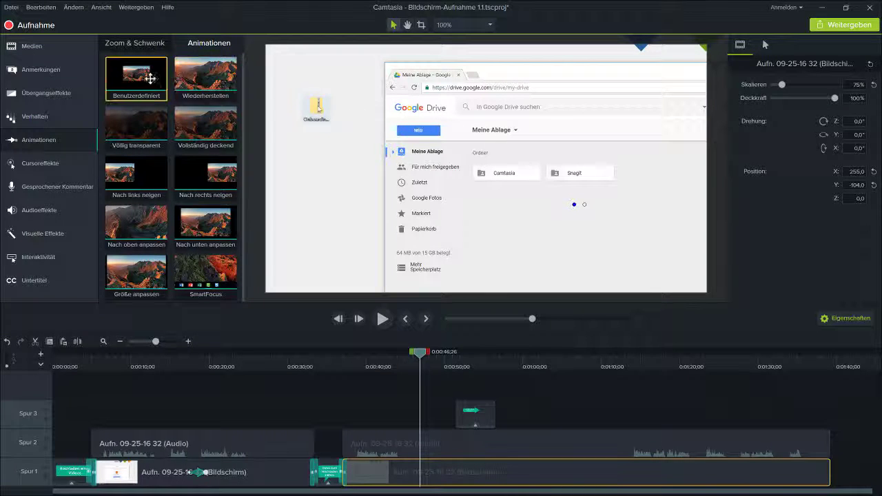
Add a Benutzerdefiniert animation ending at about 0:00:48;15 that moves the second recording to X -43, Y 64, and preview it.
left_click_drag(206, 124, 431, 472)
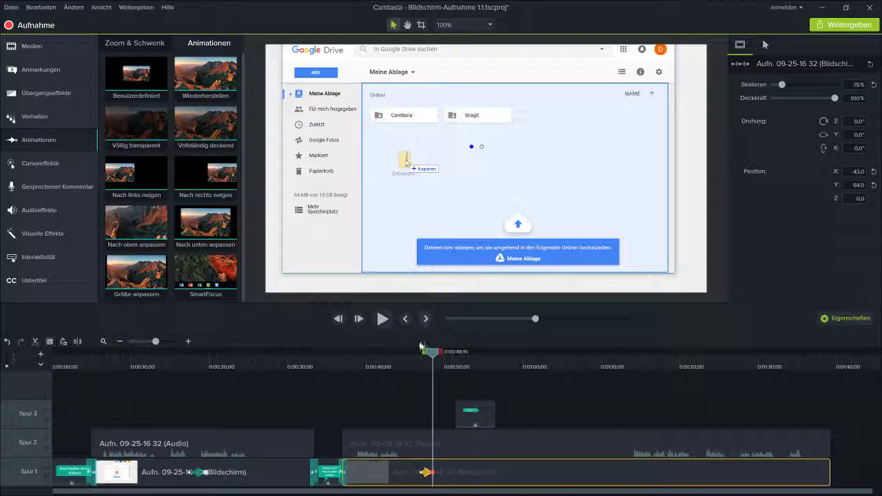
left_click(420, 371)
key("space")
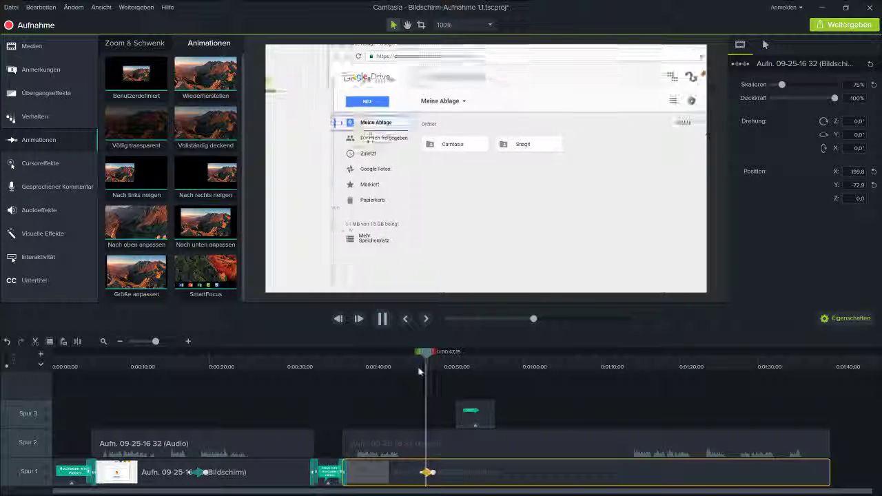
key("space")
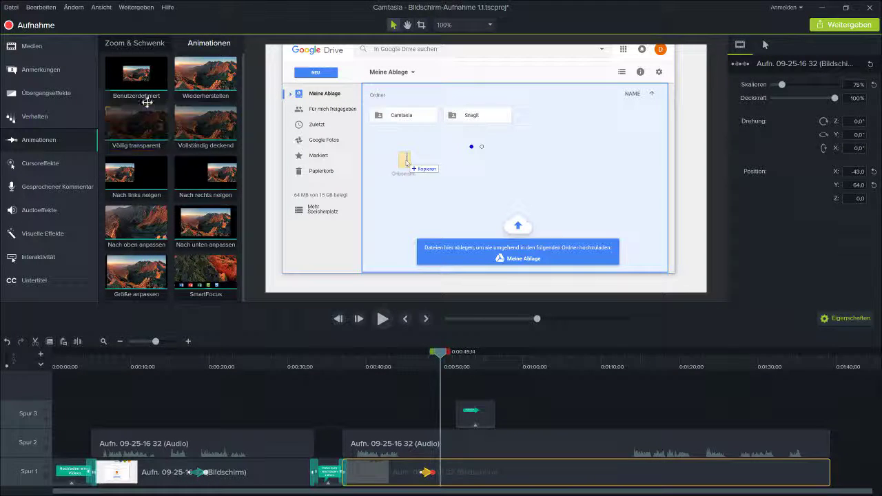
Add another Benutzerdefiniert animation to the second recording at about 0:00:50;21, resetting scale to 50% and X and Y position to 0.
left_click_drag(144, 93, 449, 472)
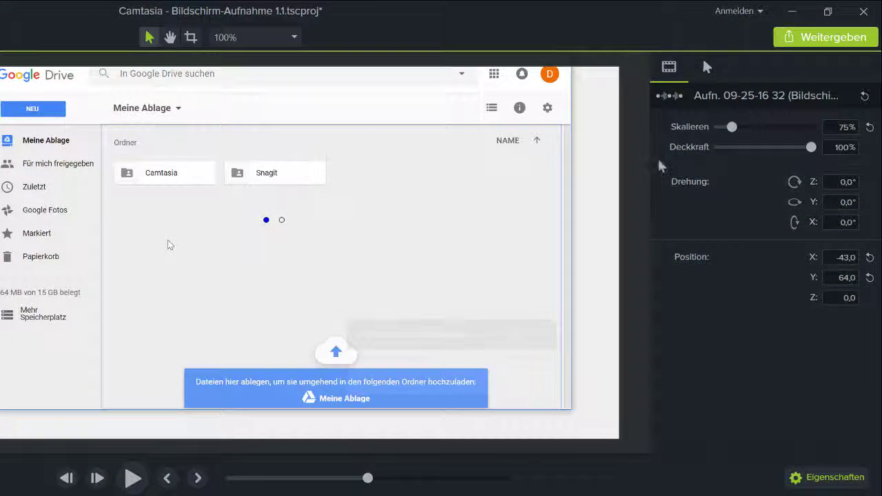
left_click(870, 128)
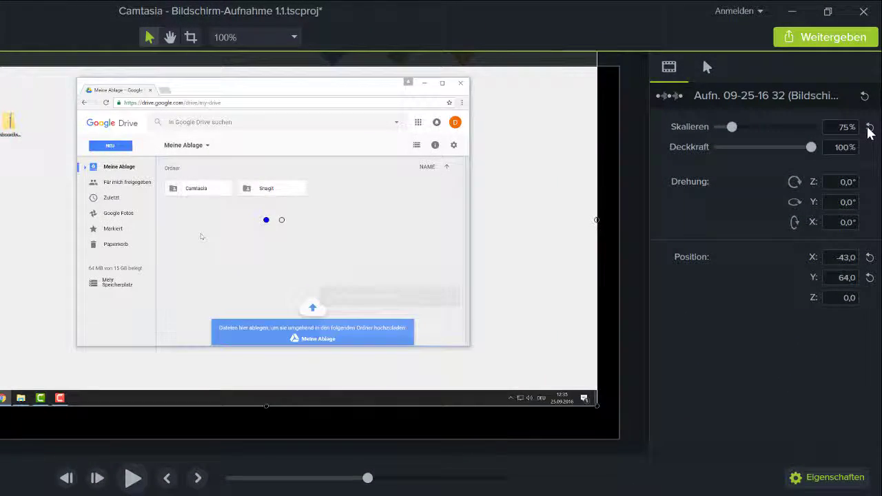
left_click(869, 257)
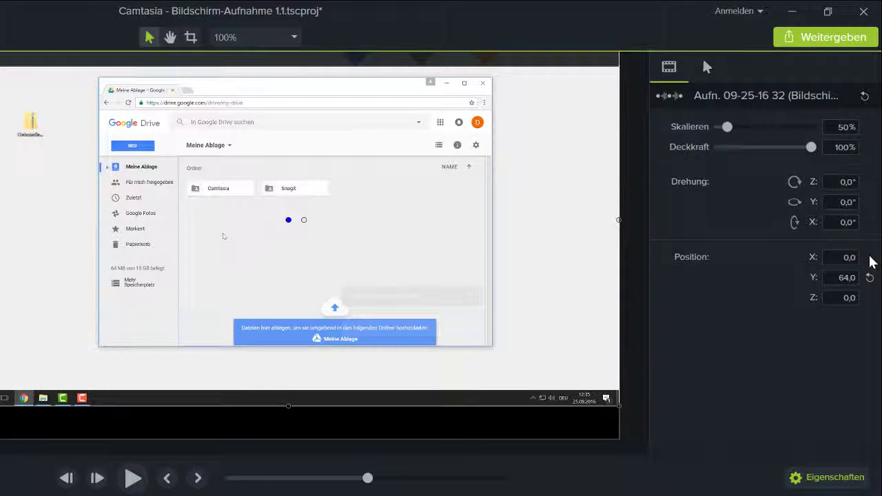
left_click(869, 277)
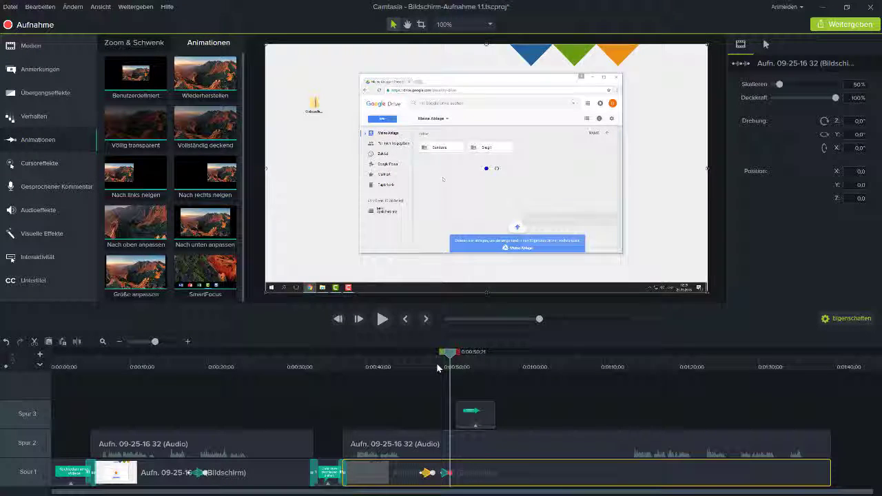
Play the second recording's zoom-out animation from about 0:00:49.
left_click(438, 368)
key("space")
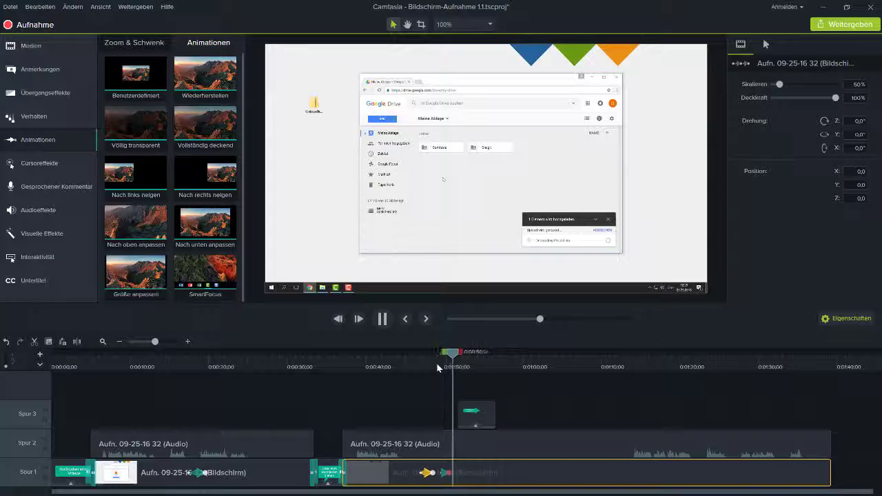
key("space")
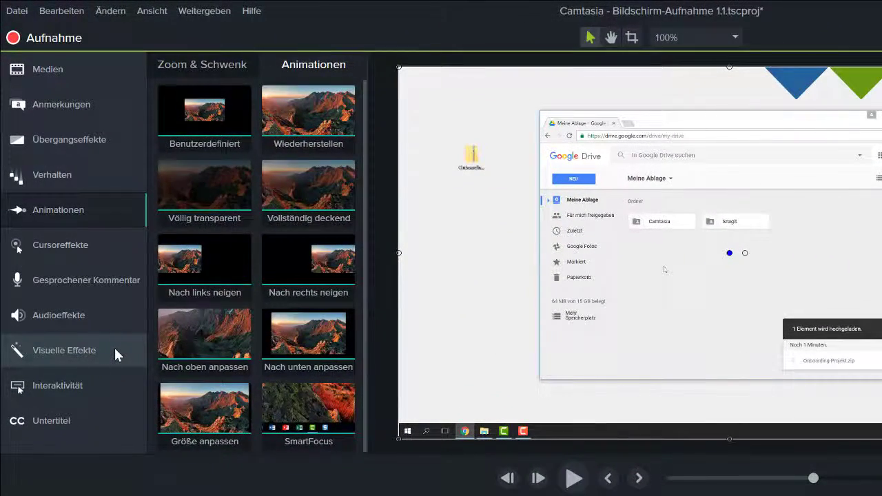
Show the visual effects and split the second recording's video and audio at 0:01:13;04, where the upload has finished.
left_click(113, 346)
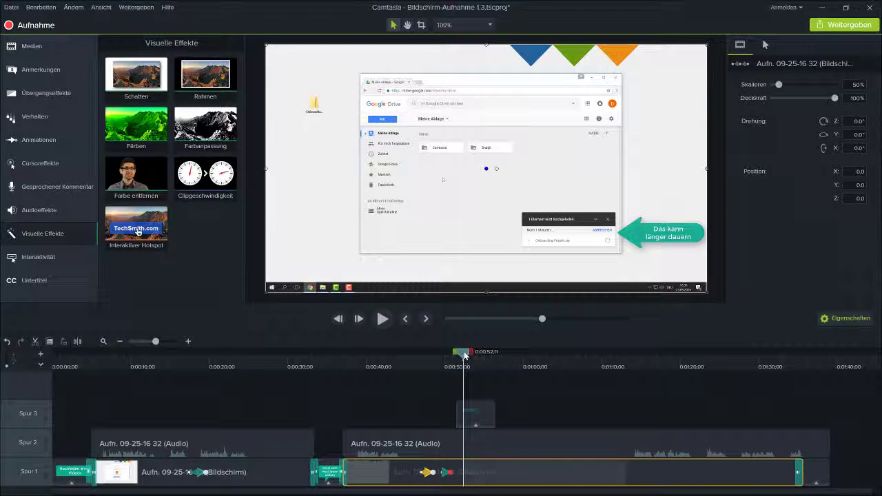
left_click_drag(464, 353, 627, 358)
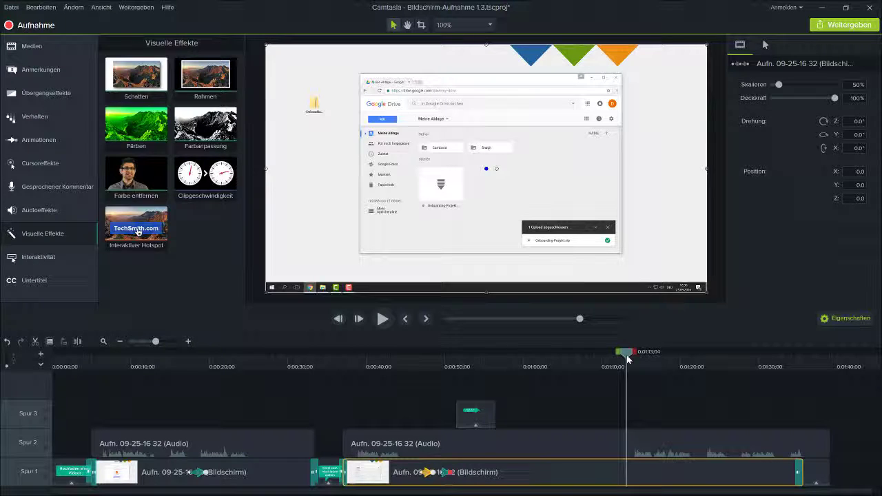
left_click_drag(636, 404, 652, 473)
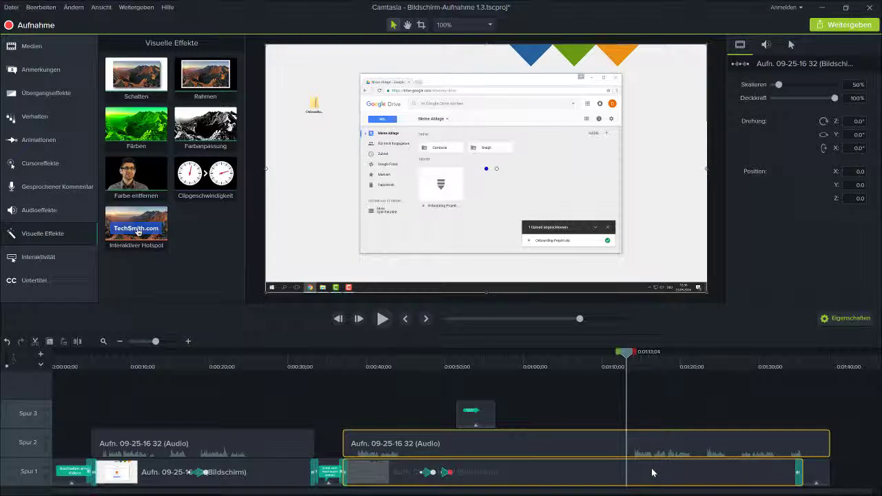
key("s")
Split the second recording's video and audio again at 0:00:55;19, isolating the upload waiting time.
left_click(492, 369)
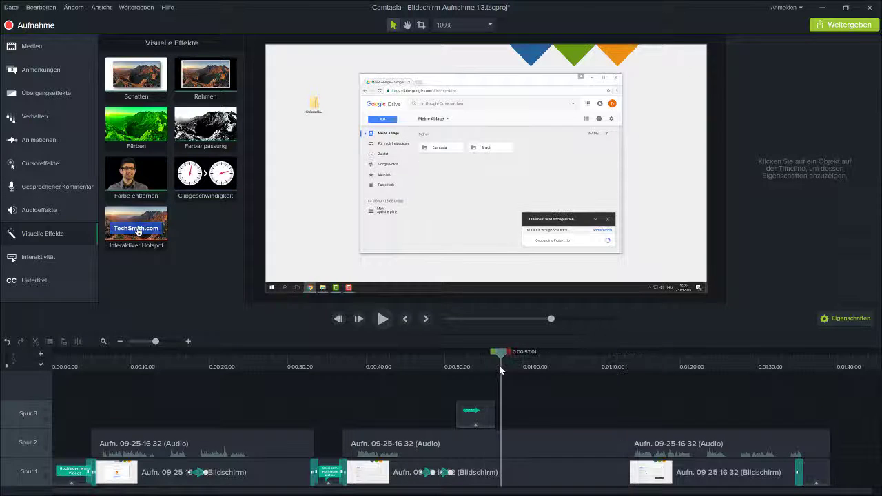
left_click_drag(510, 405, 519, 474)
key("s")
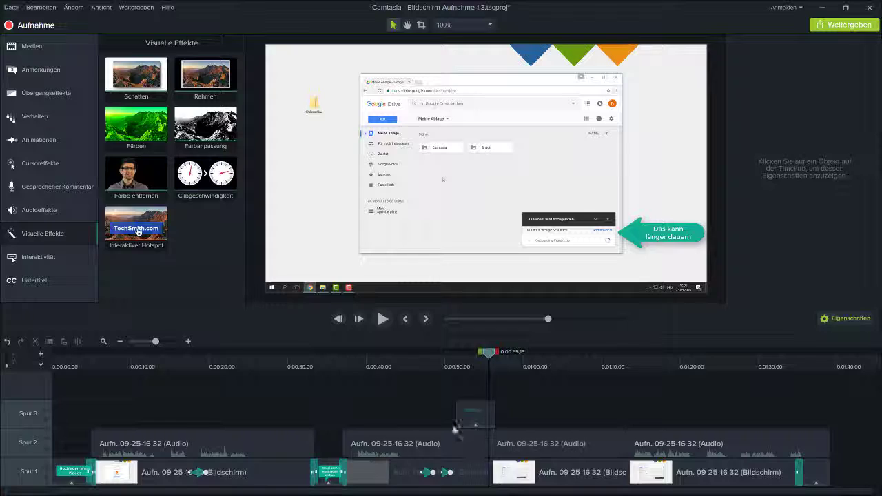
Apply the Clipgeschwindigkeit effect to the middle video segment and delete the audio segment above it.
left_click_drag(195, 180, 552, 470)
left_click_drag(470, 458, 469, 458)
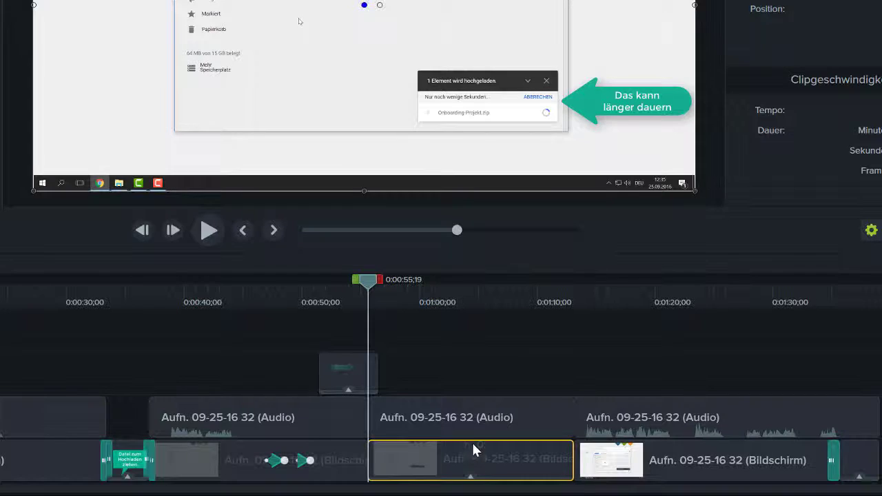
left_click(472, 424)
key("Delete")
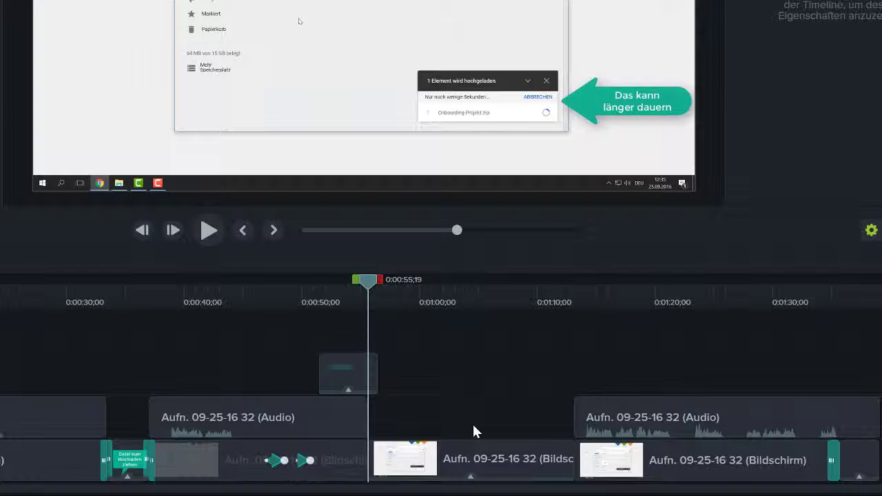
Shorten the middle segment's Clipgeschwindigkeit effect to a tempo of 4.41x, lasting 3 seconds and 29 frames, and preview it.
left_click(473, 482)
left_click(473, 482)
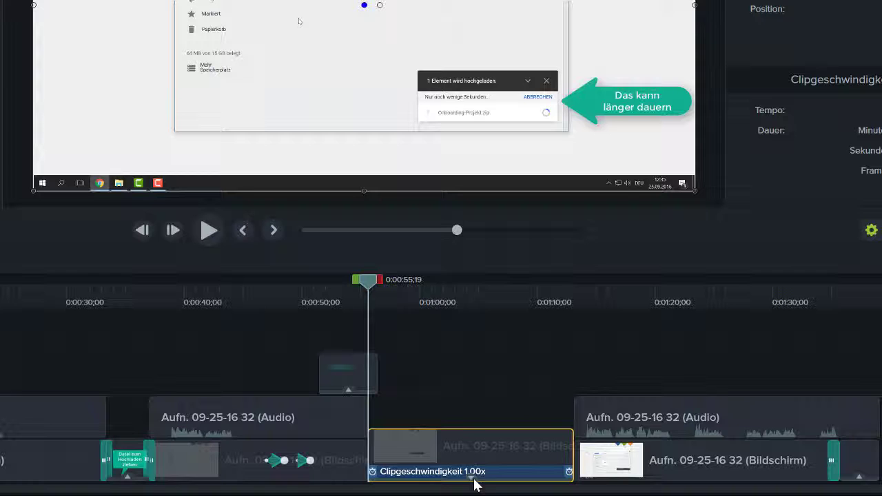
left_click_drag(569, 472, 411, 469)
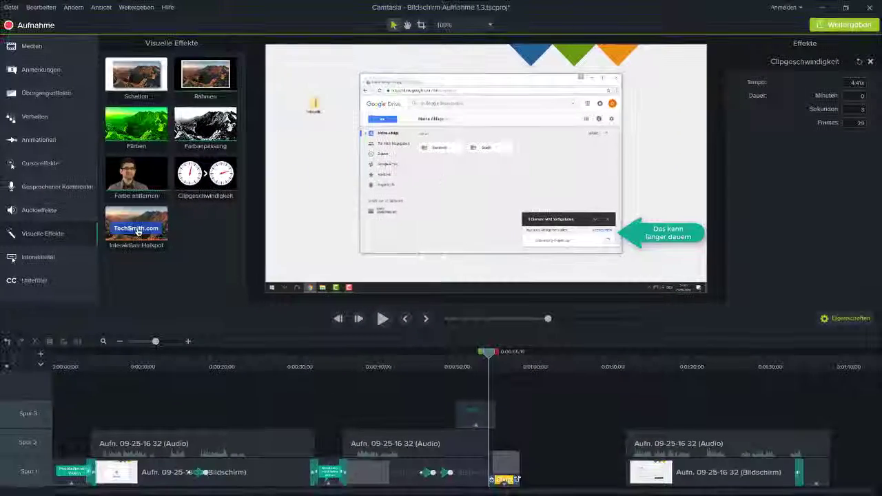
key("space")
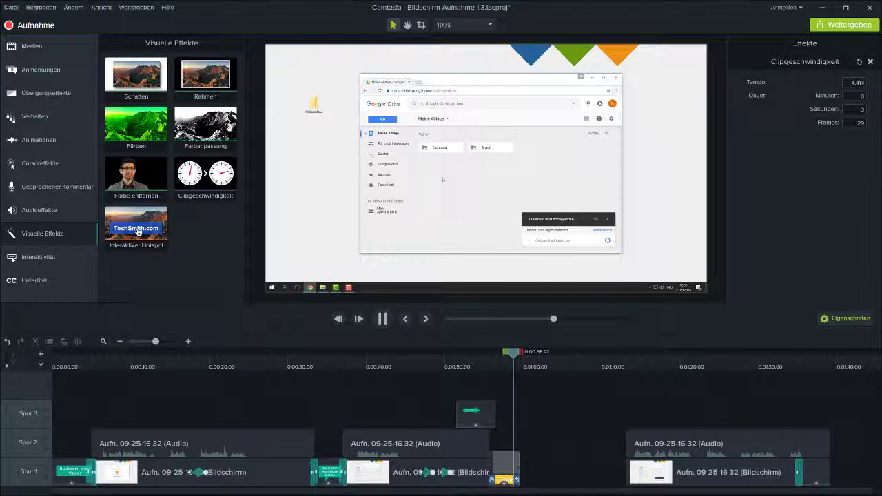
key("space")
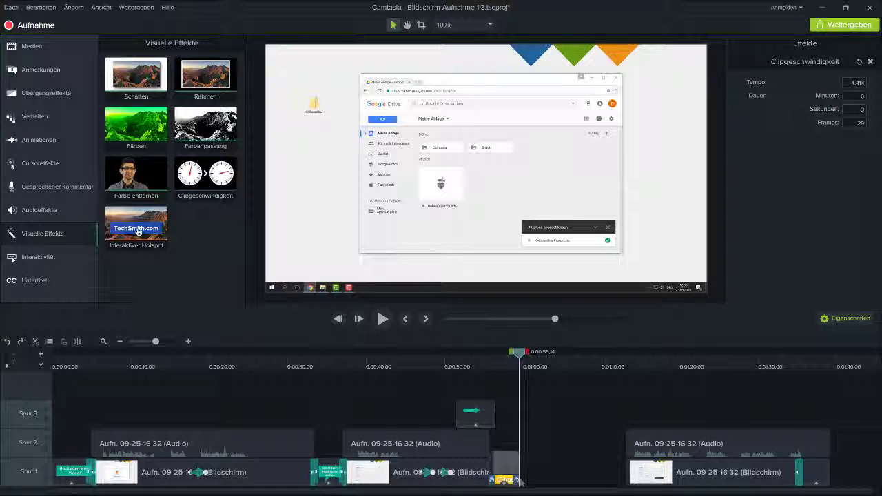
Move the last video and audio segment up against the sped-up clip at 0:00:59;14, and play from 0:00:49;29.
left_click(633, 474)
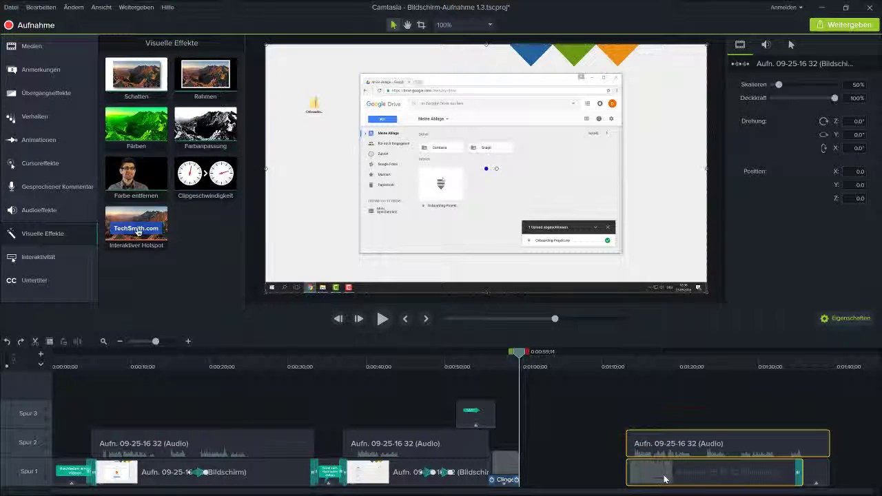
left_click_drag(664, 478, 541, 478)
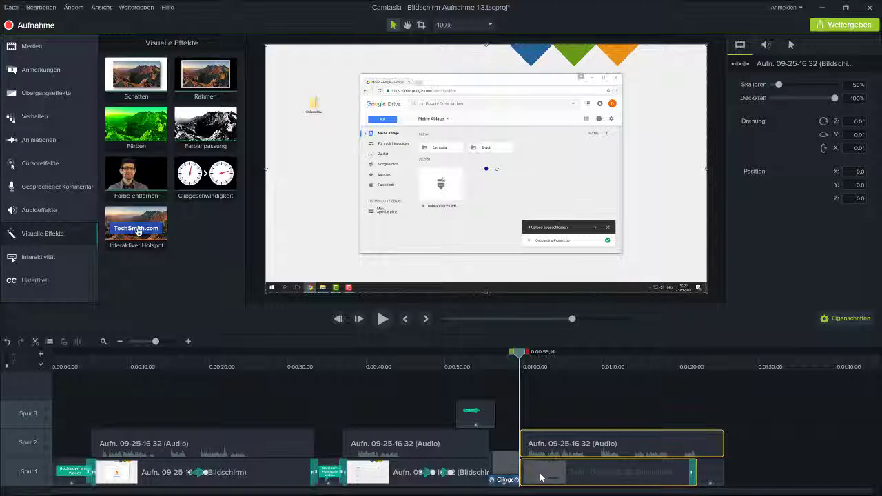
left_click(444, 367)
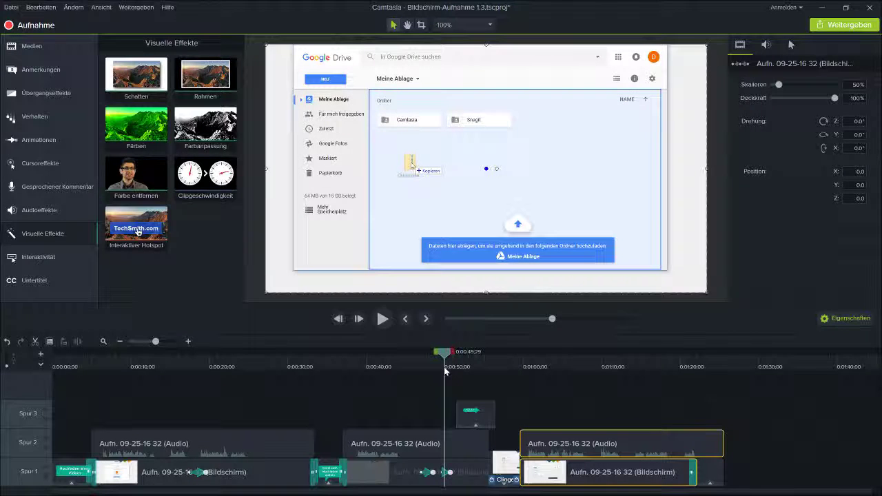
key("space")
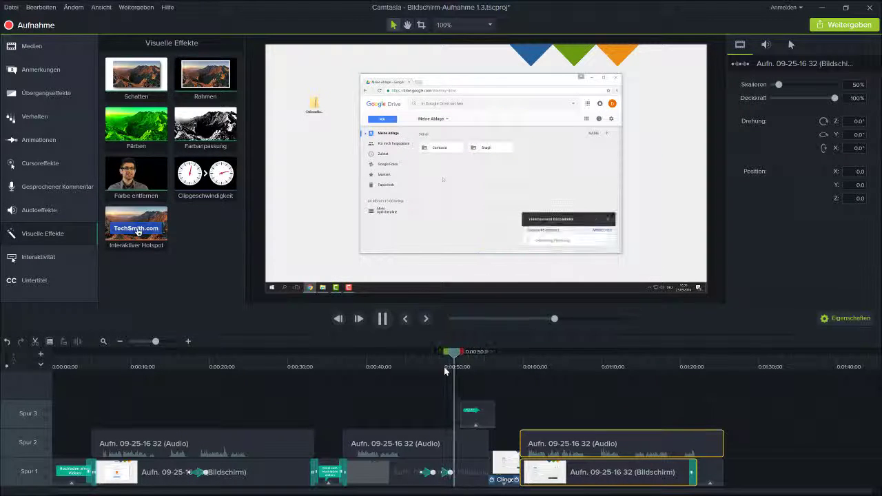